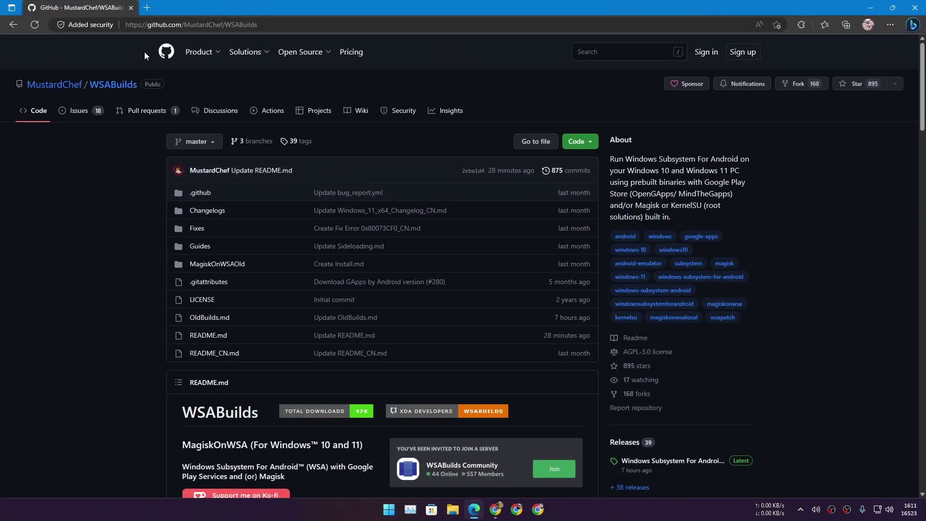
scroll(566, 228, down, 1)
scroll(566, 229, down, 4)
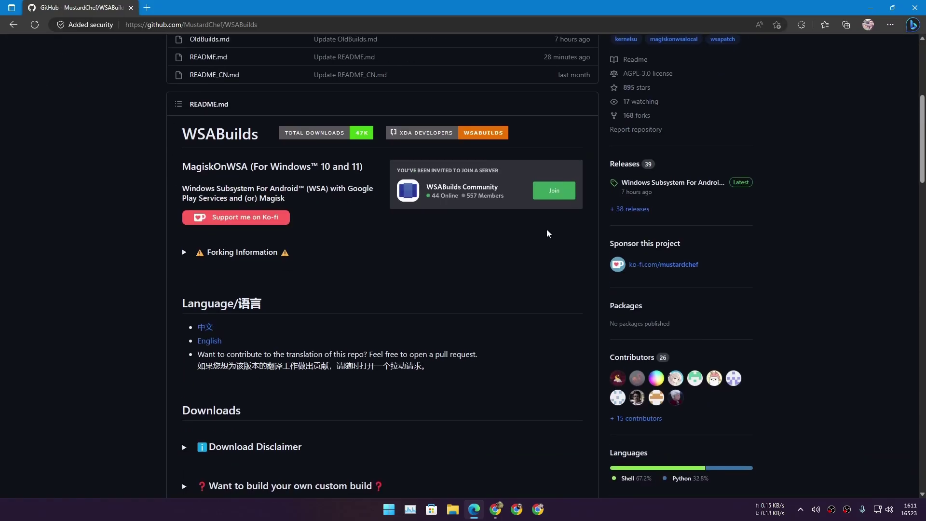
scroll(569, 230, down, 2)
scroll(549, 254, down, 3)
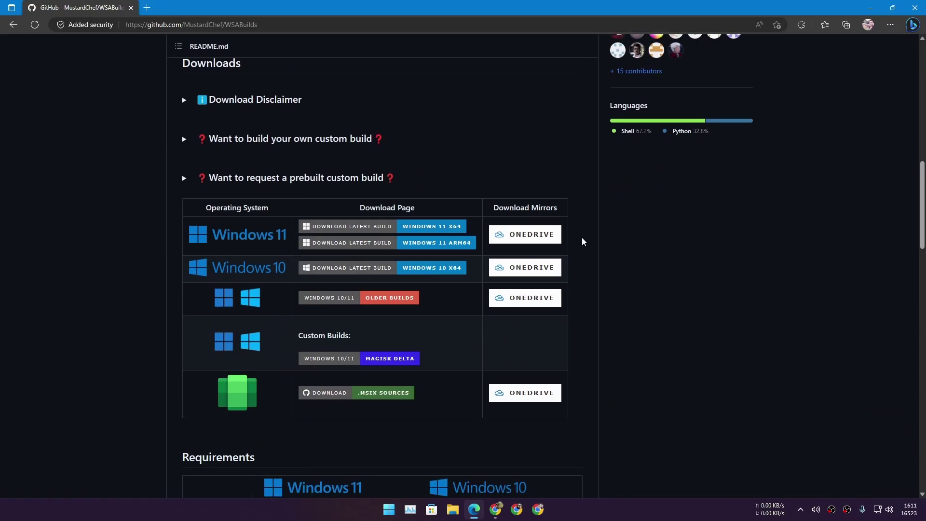
scroll(438, 233, down, 1)
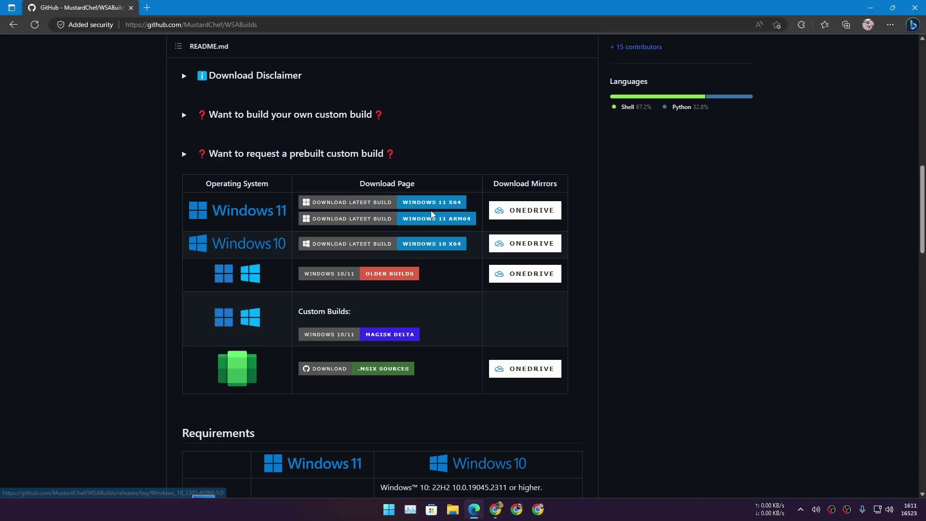
scroll(256, 237, up, 1)
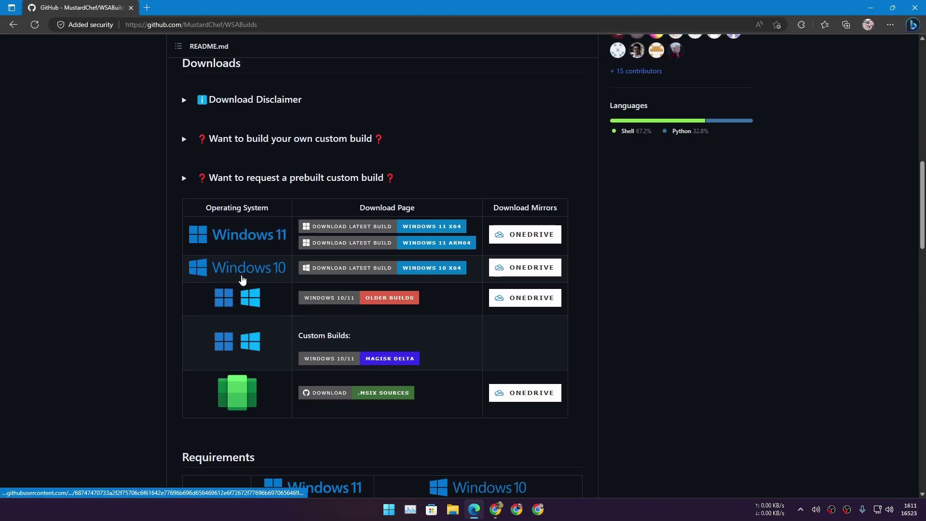
scroll(579, 223, up, 1)
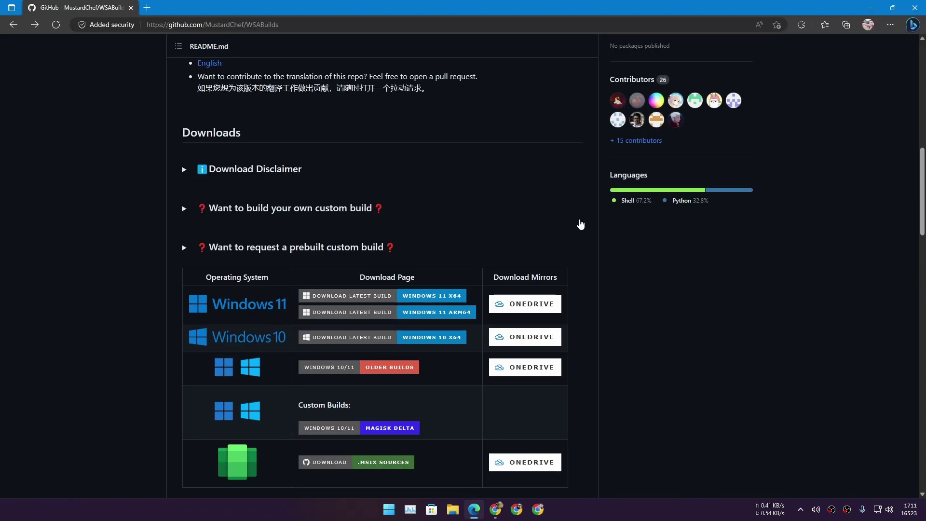
scroll(585, 211, down, 2)
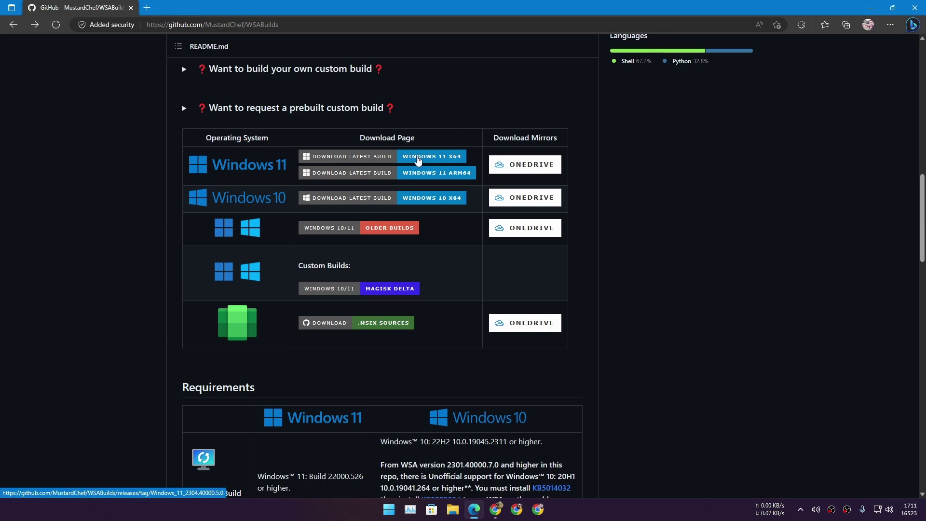
scroll(411, 165, down, 9)
scroll(300, 265, down, 2)
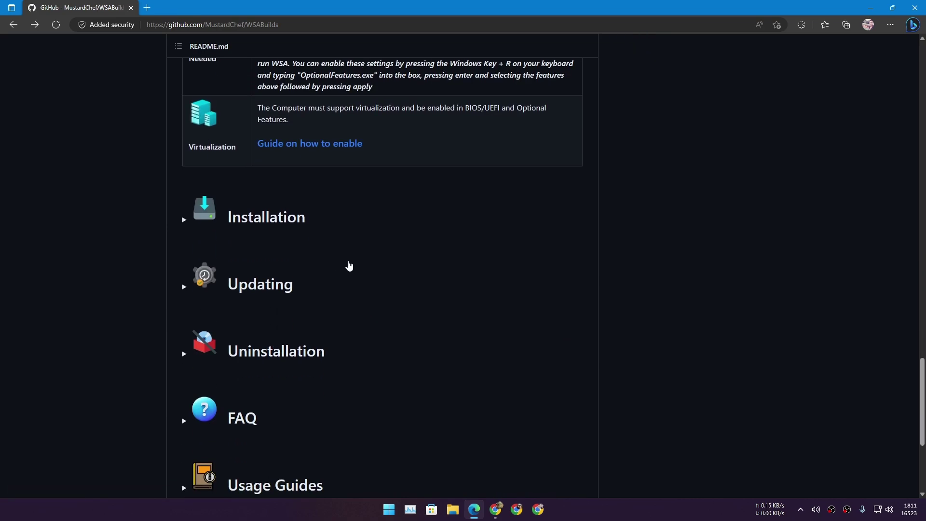
scroll(362, 264, up, 6)
scroll(355, 250, up, 4)
scroll(332, 250, down, 6)
scroll(327, 253, down, 5)
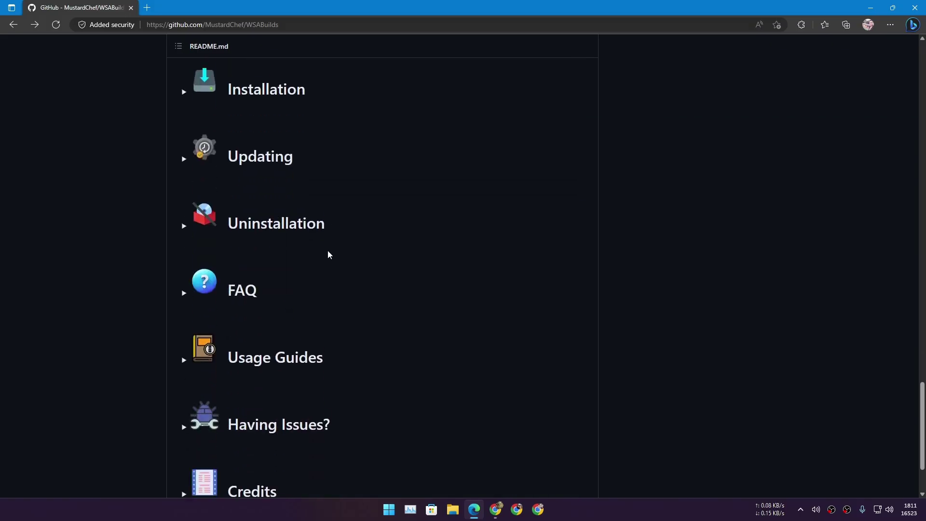
scroll(305, 224, up, 2)
- Expand the Installation and Updating sections of the WSABuilds readme
click(184, 221)
scroll(362, 242, down, 4)
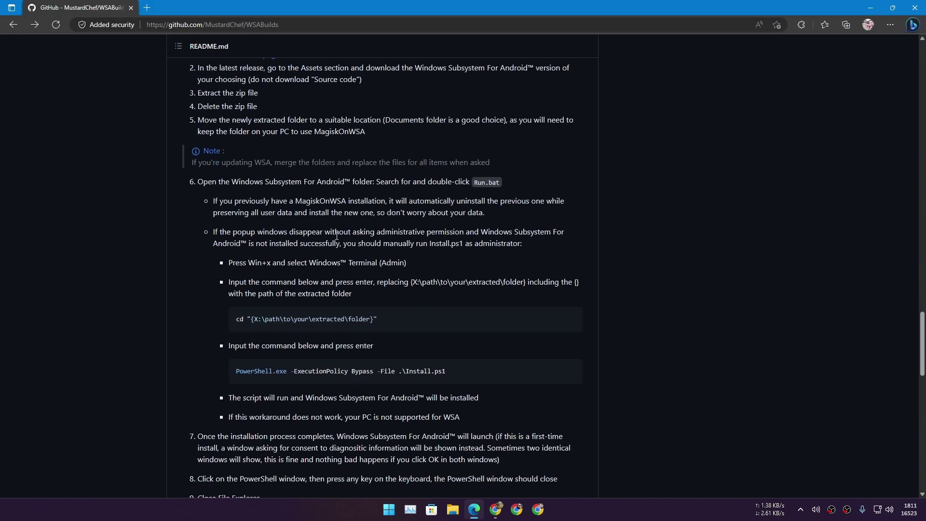
scroll(405, 257, down, 4)
scroll(328, 276, down, 5)
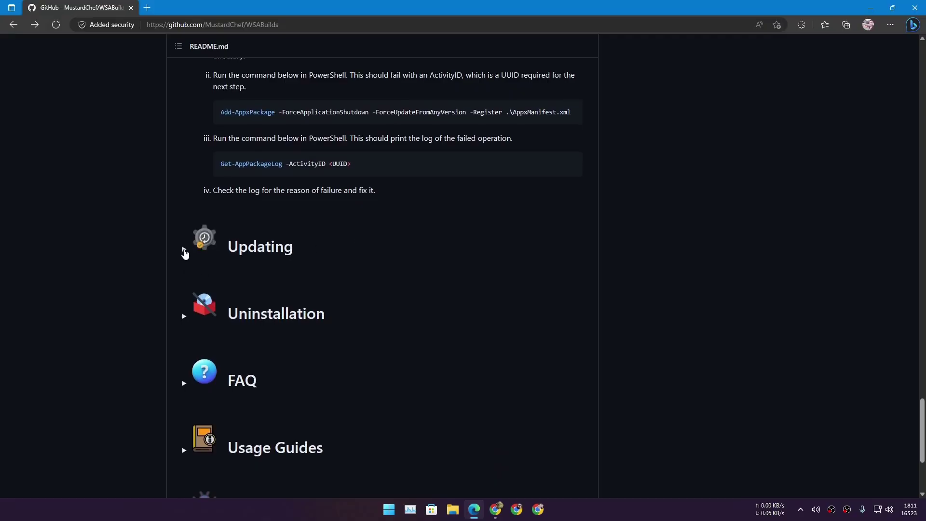
click(185, 250)
scroll(372, 293, down, 3)
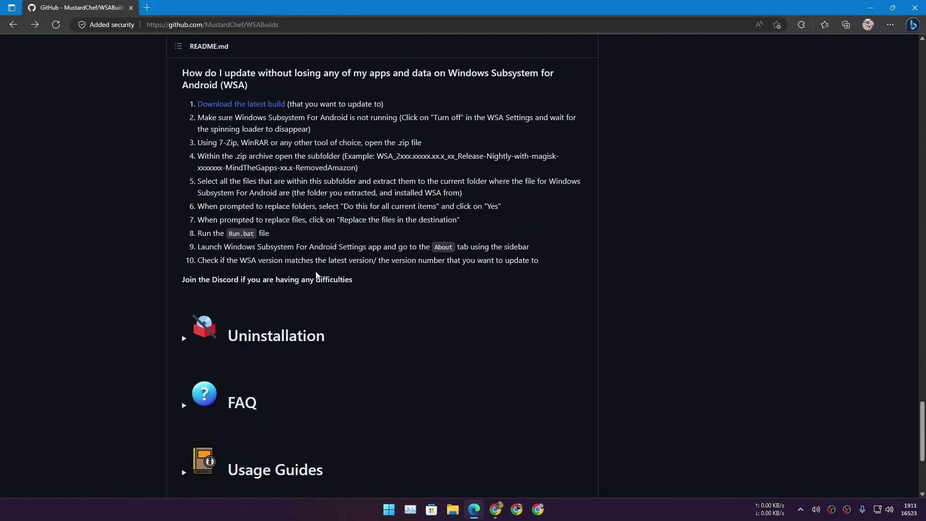
scroll(316, 275, up, 2)
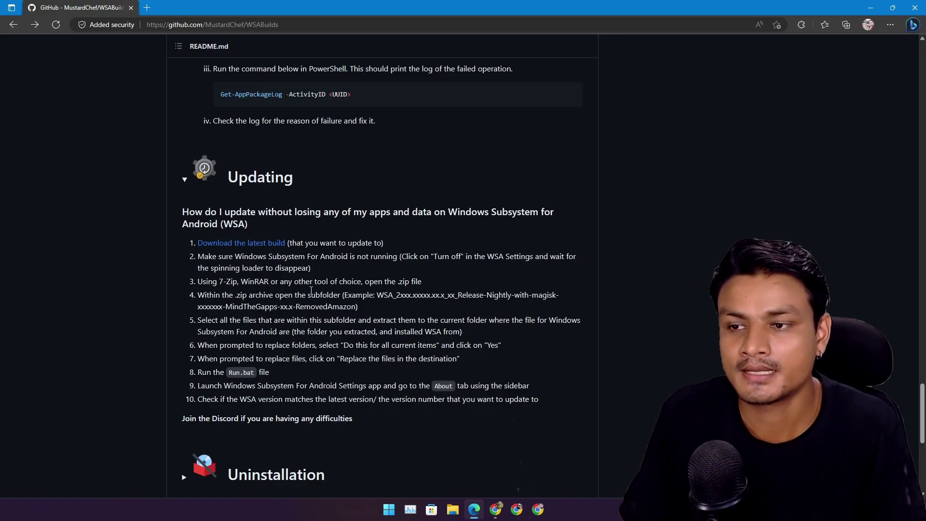
scroll(311, 291, down, 1)
scroll(332, 312, down, 1)
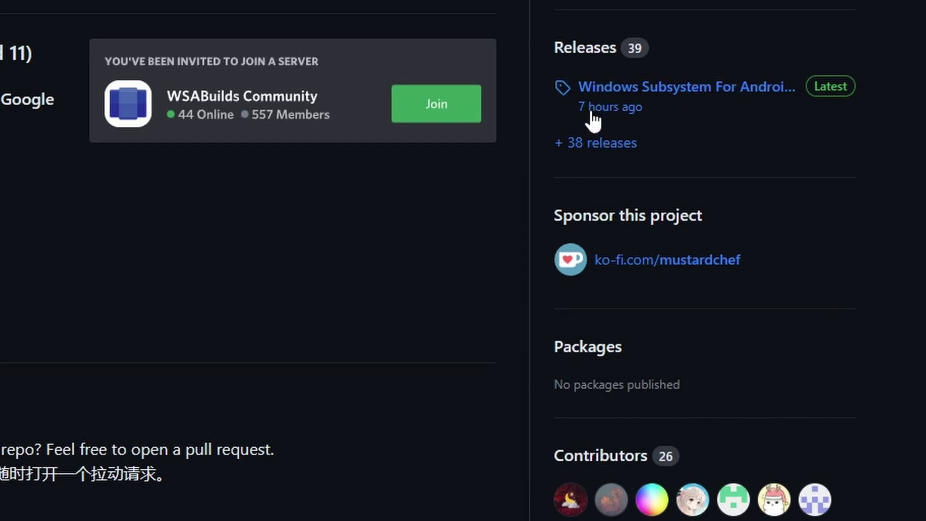
scroll(628, 203, down, 2)
scroll(431, 367, down, 4)
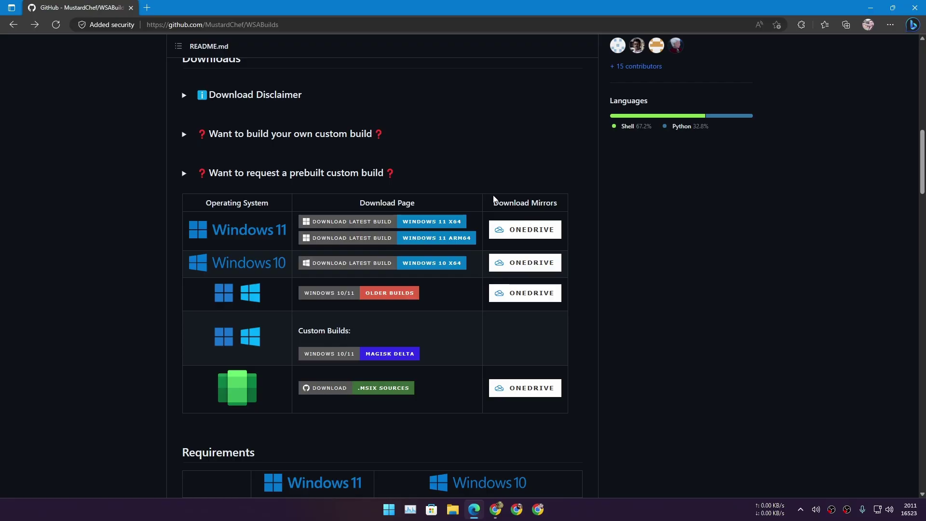
scroll(410, 207, down, 1)
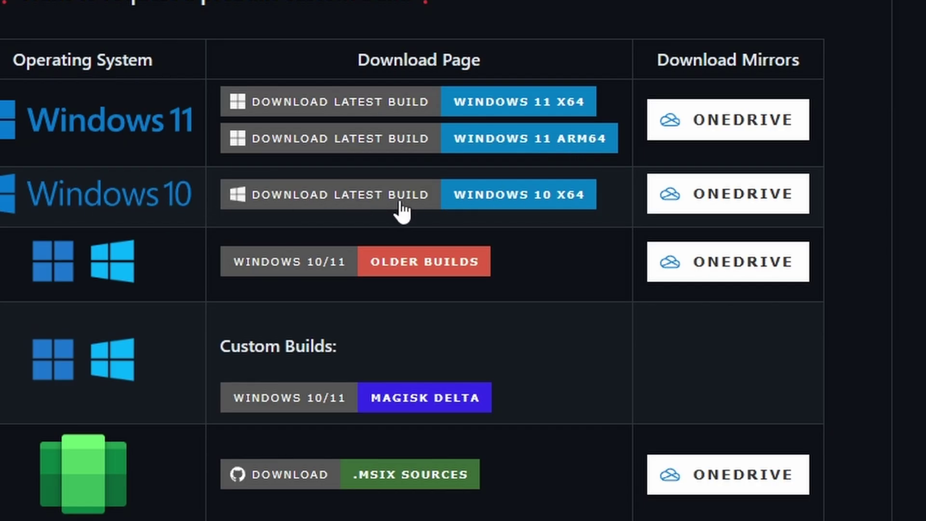
scroll(362, 207, up, 2)
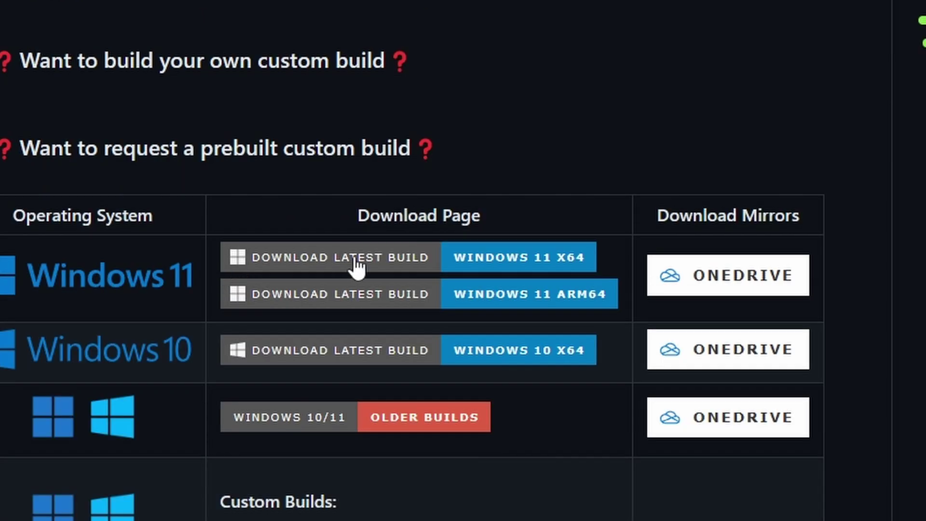
- Open the latest Windows 11 x64 WSABuilds release and look over its version-difference notes
click(320, 265)
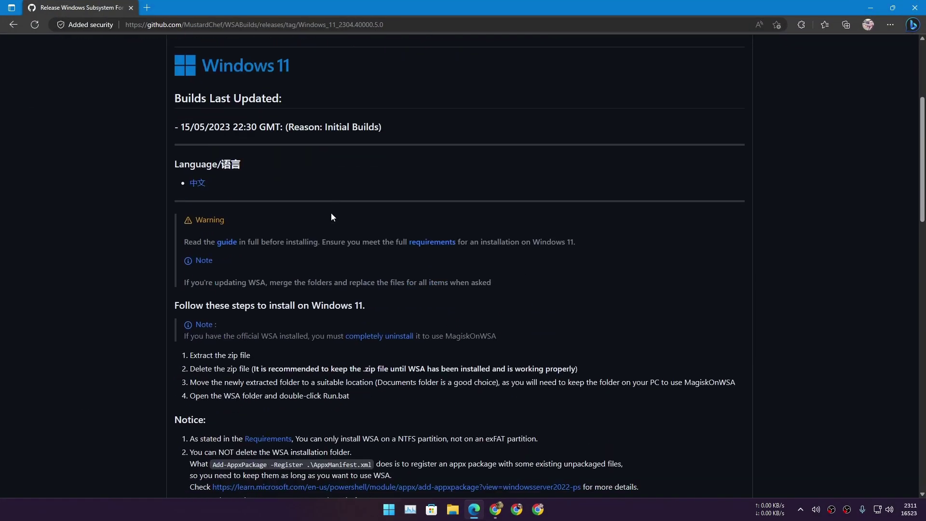
scroll(331, 216, down, 3)
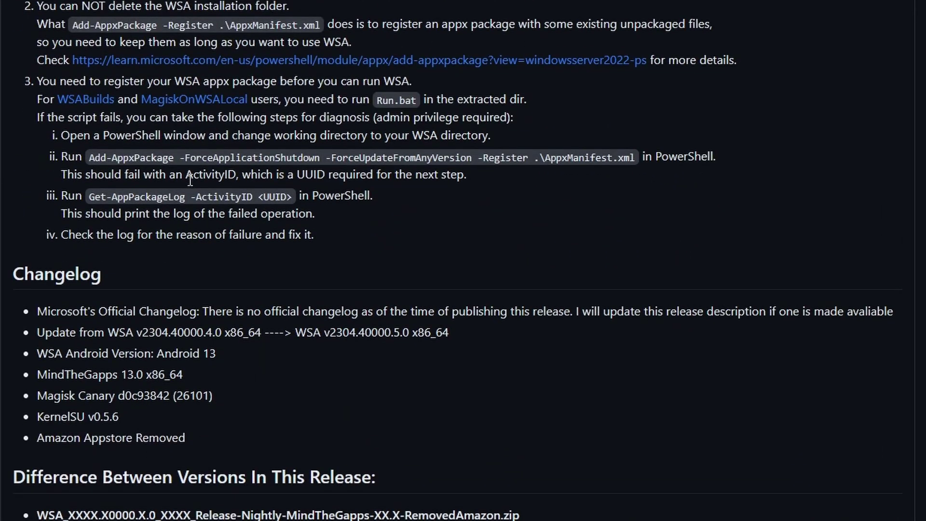
scroll(182, 190, down, 5)
scroll(173, 207, down, 4)
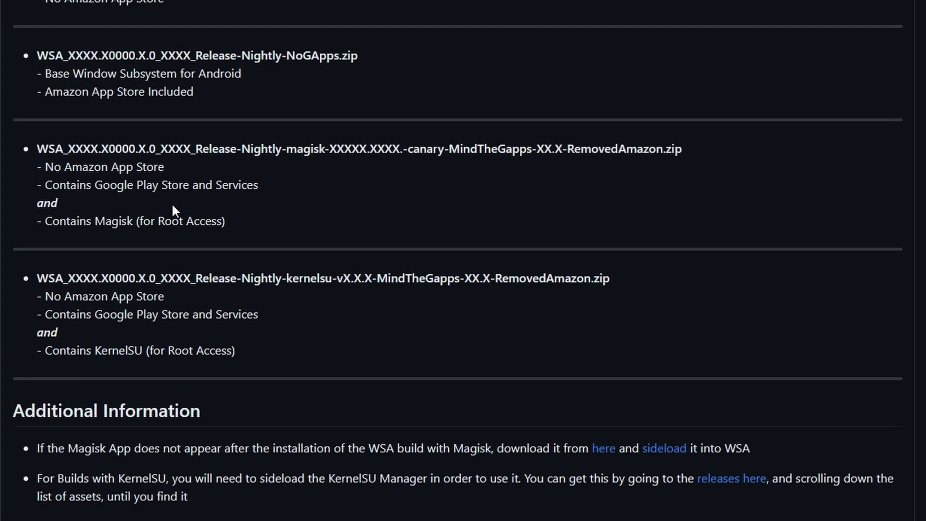
scroll(143, 203, down, 4)
drag(35, 67, 259, 514)
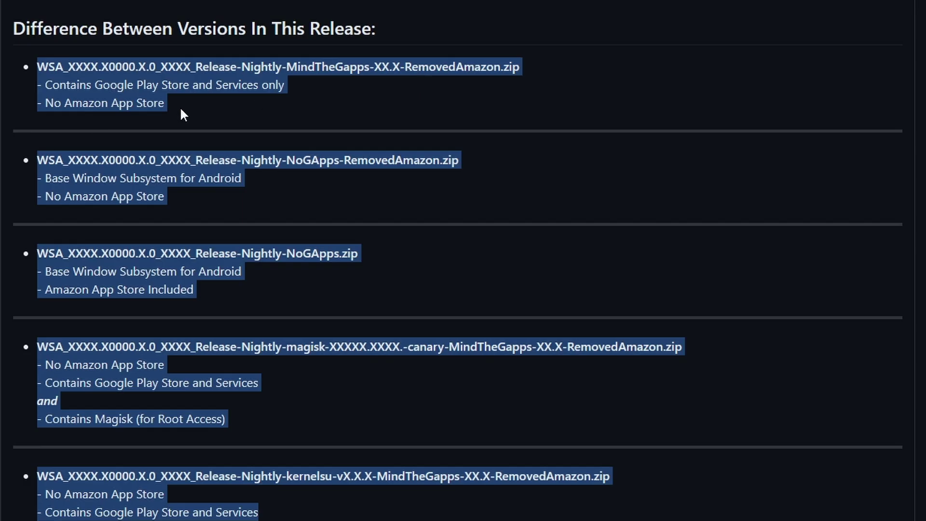
scroll(258, 270, down, 5)
click(416, 297)
scroll(415, 297, down, 2)
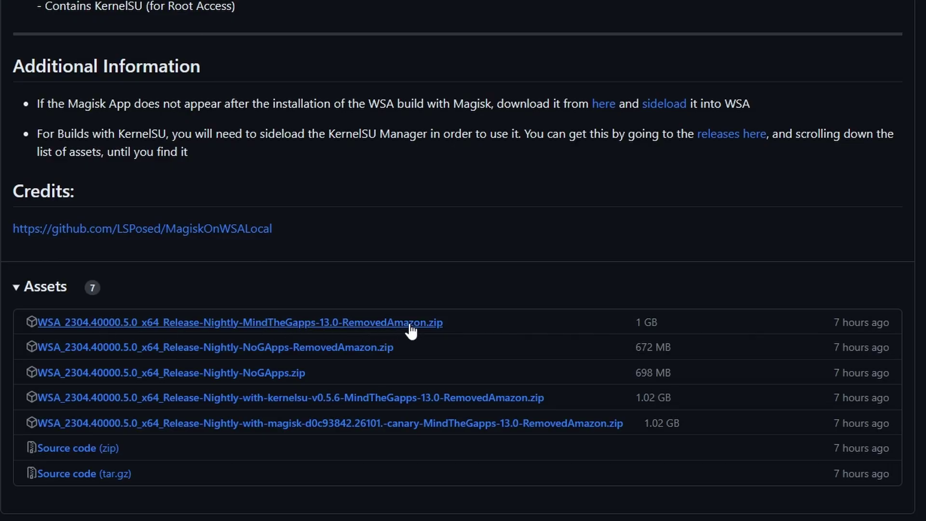
- Download the MindTheGapps-13.0-RemovedAmazon zip and minimize Edge to reveal the MagiskOnWSALocal repository
click(175, 324)
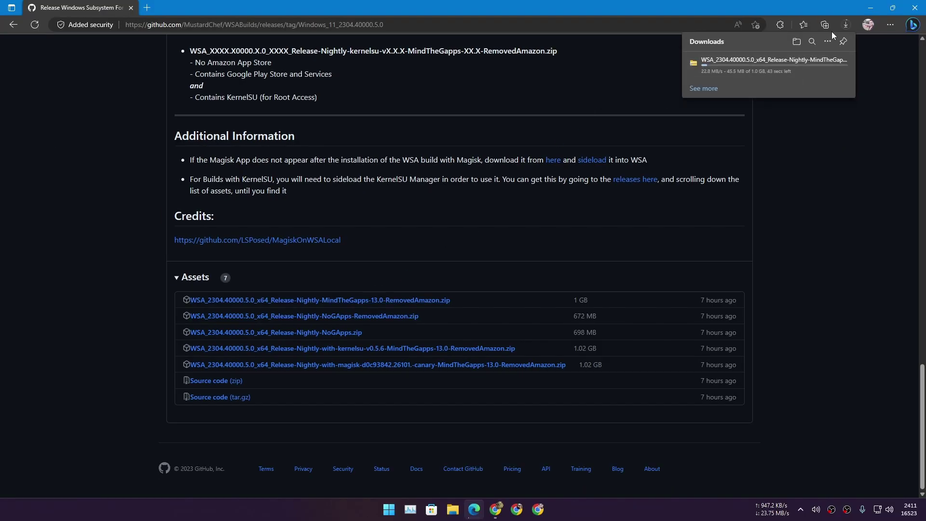
click(872, 7)
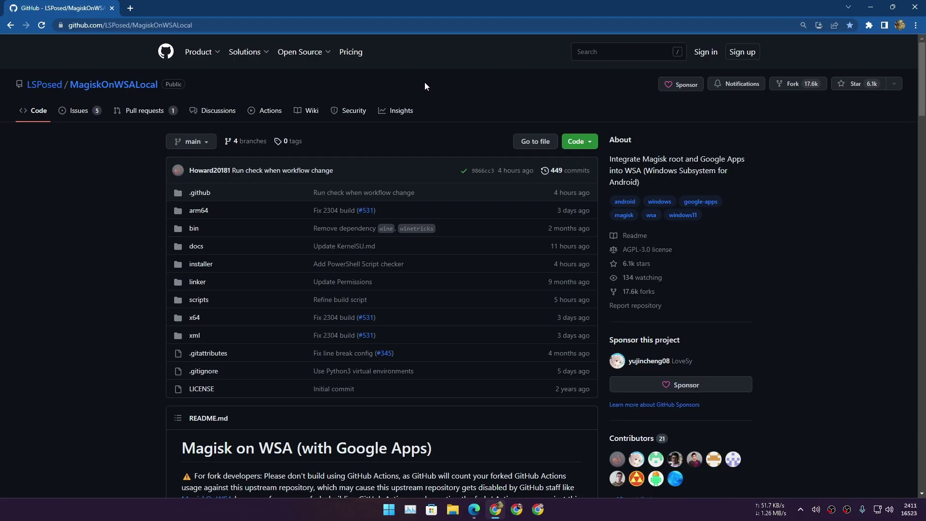
scroll(380, 190, down, 3)
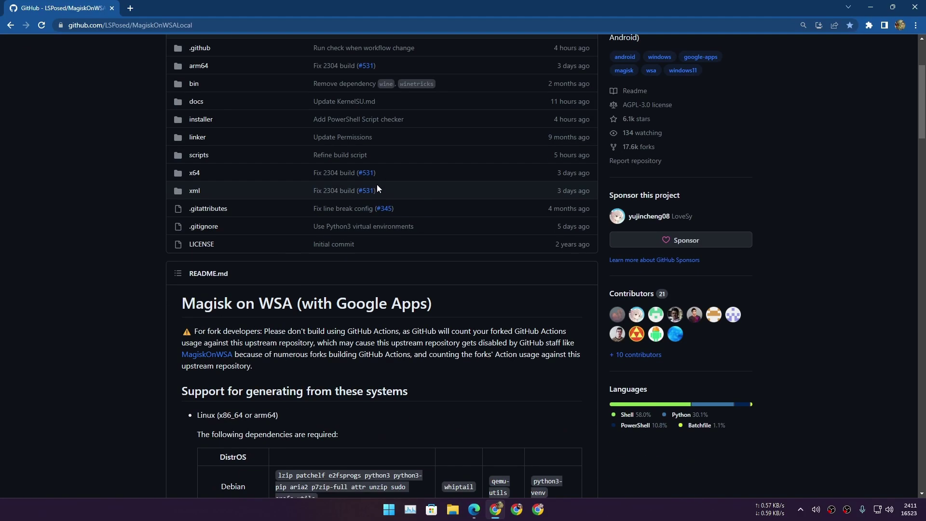
scroll(347, 223, down, 1)
scroll(169, 195, up, 1)
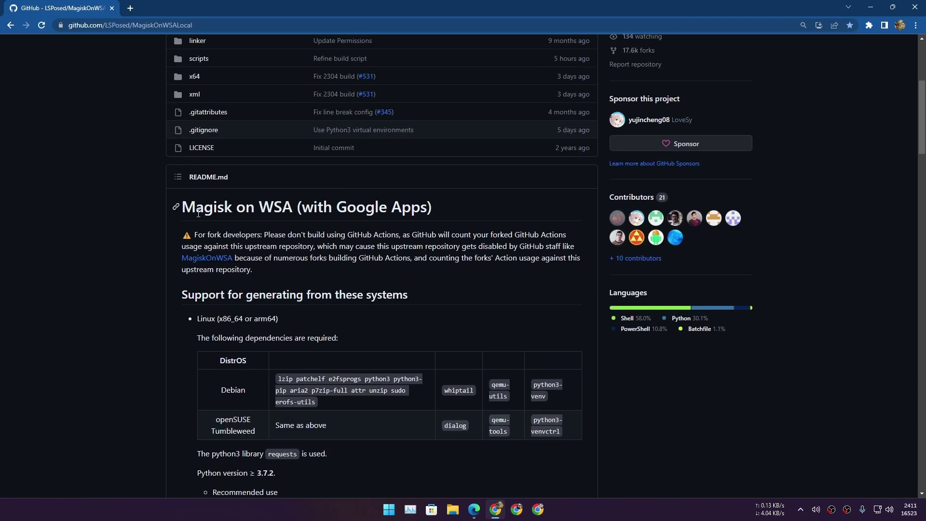
scroll(395, 229, down, 1)
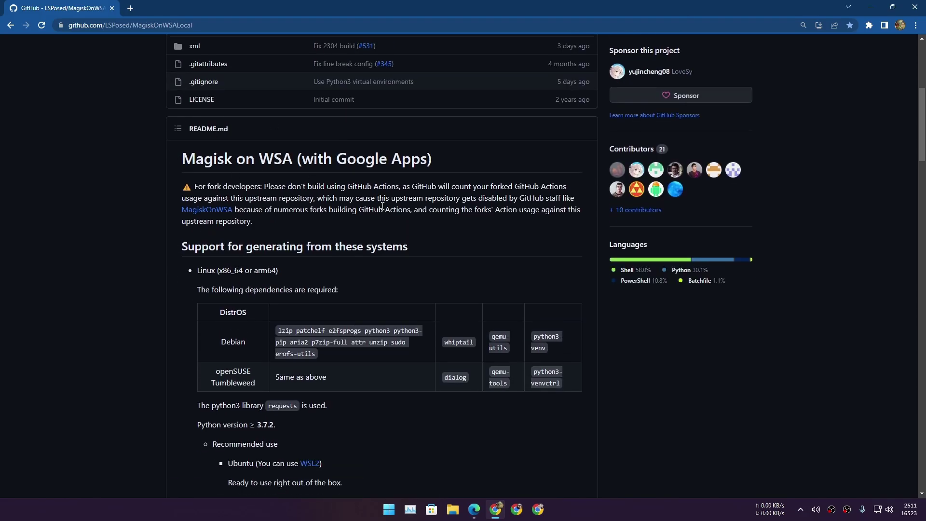
scroll(379, 234, down, 3)
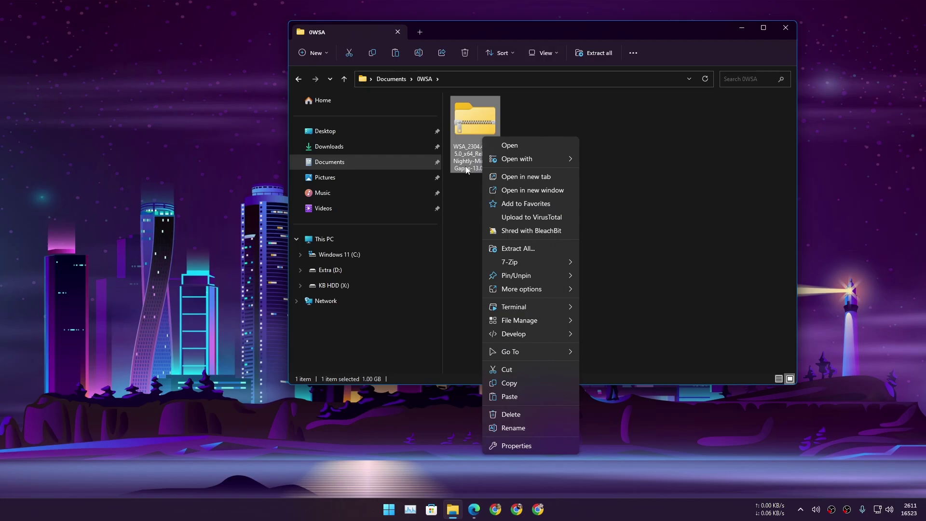
mouse_move(532, 262)
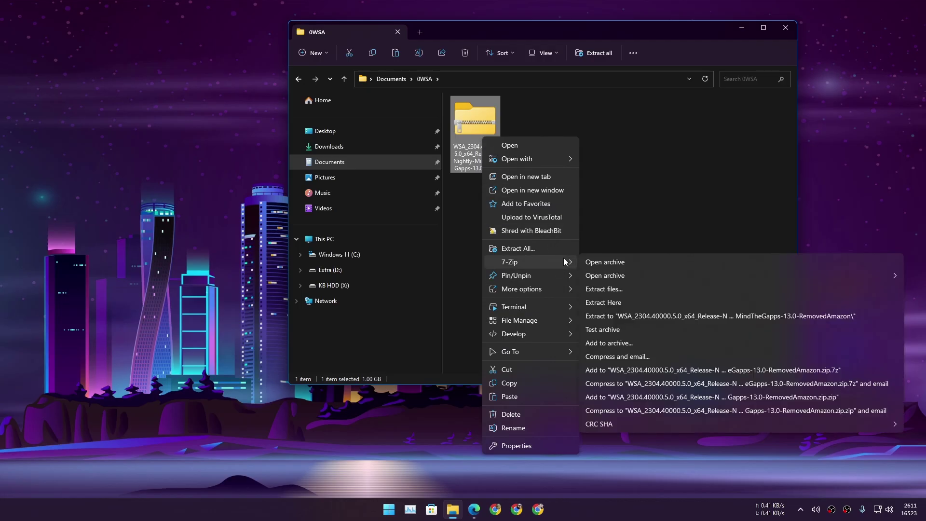
- Extract the WSA zip with 7-Zip and uninstall the existing Windows Subsystem for Android from Start
click(624, 317)
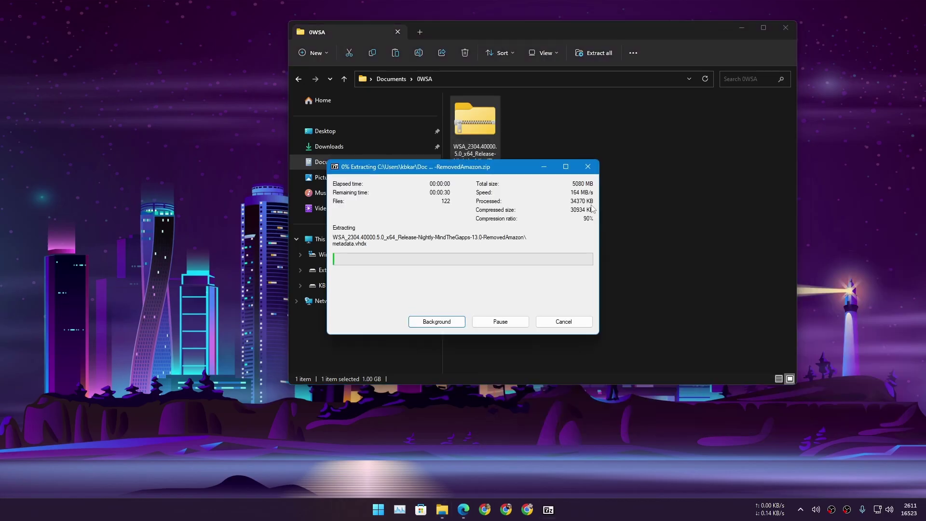
key(super)
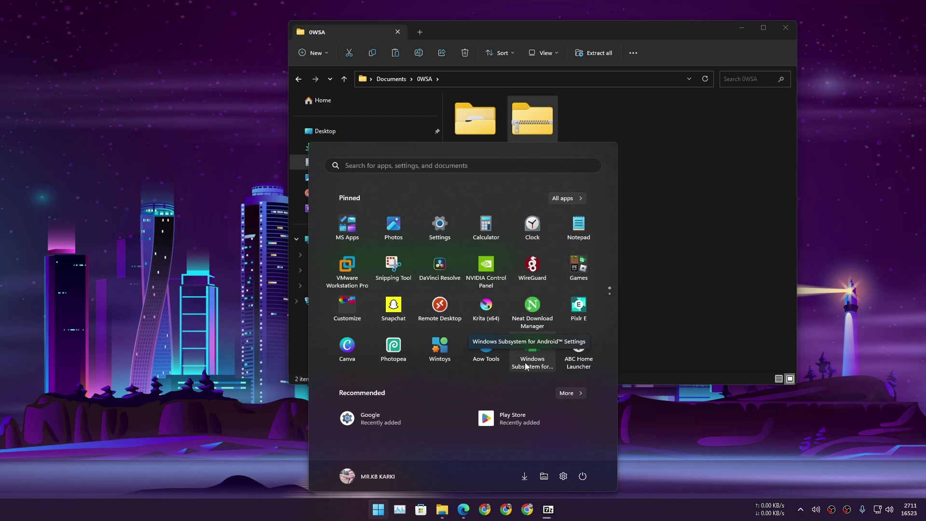
right_click(526, 366)
click(527, 353)
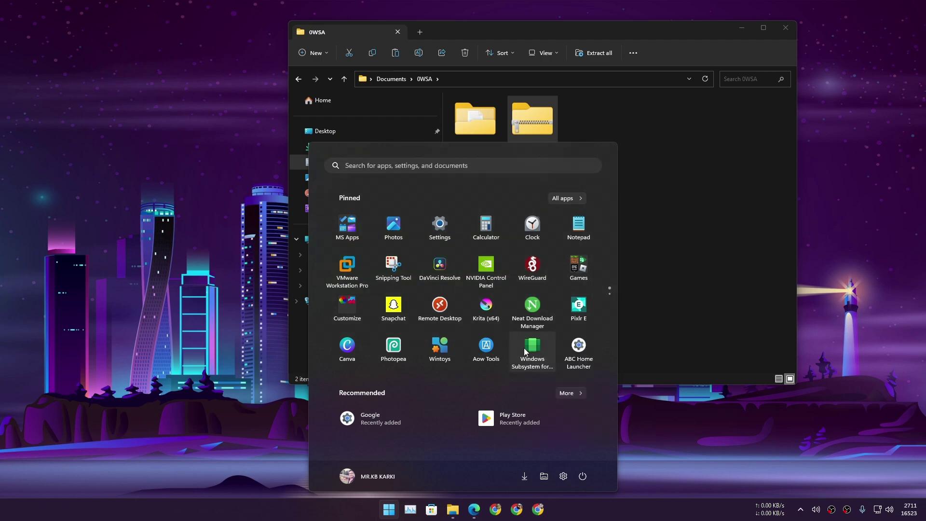
right_click(527, 352)
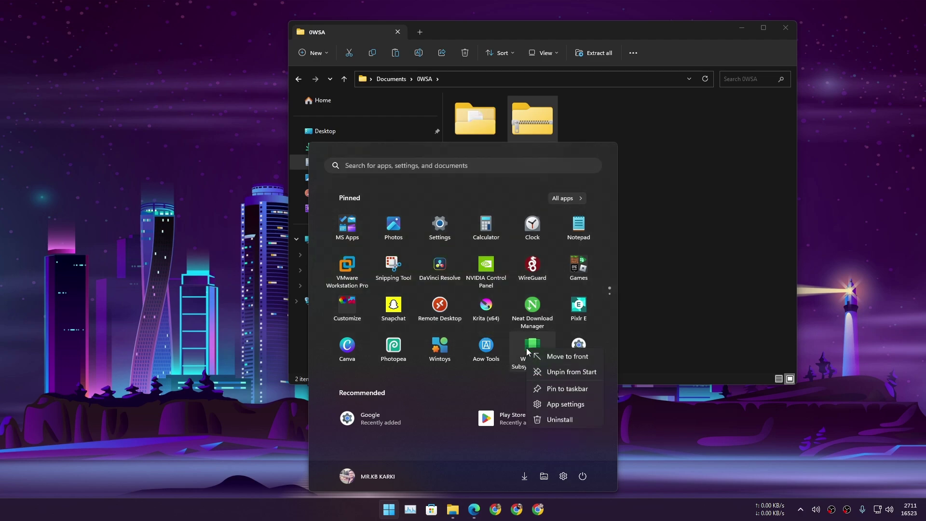
click(552, 420)
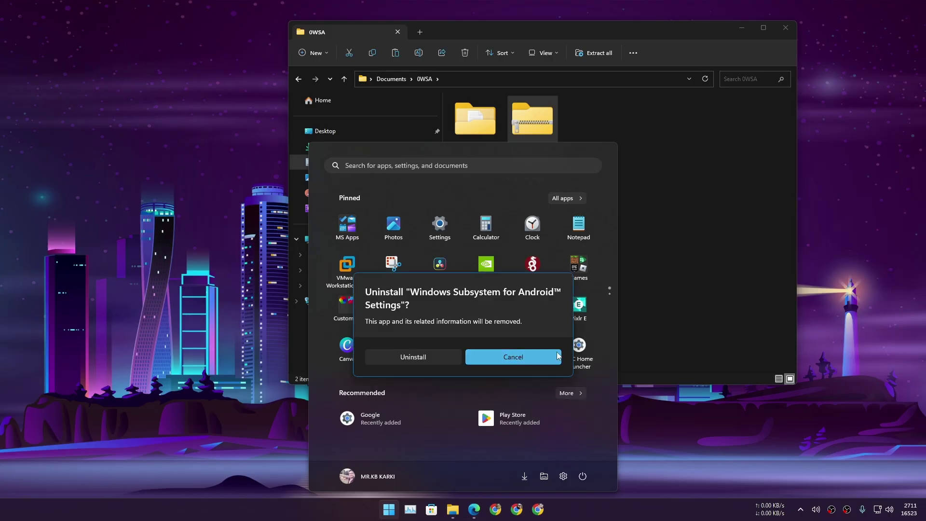
click(407, 362)
- Delete the zip, rename the extracted folder to 'WSA', open it and select Run.bat
key(Delete)
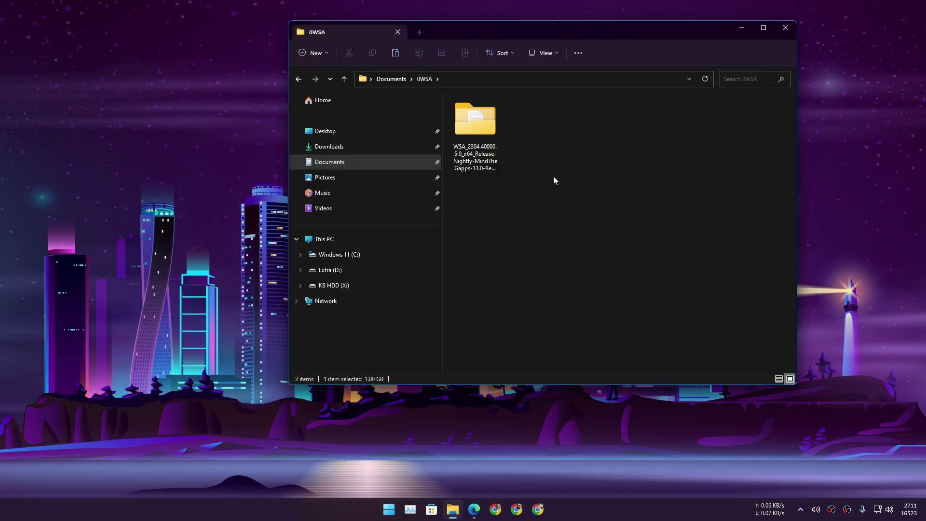
right_click(471, 135)
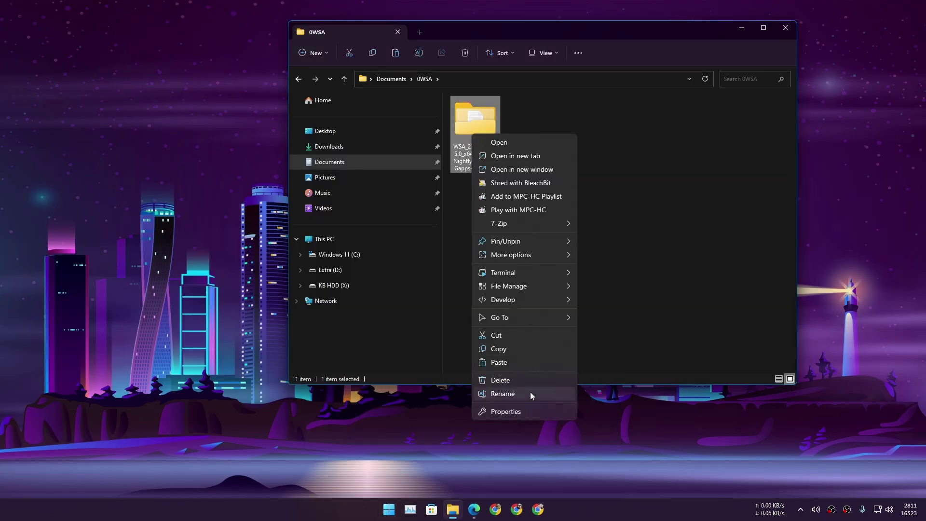
click(529, 394)
text(W)
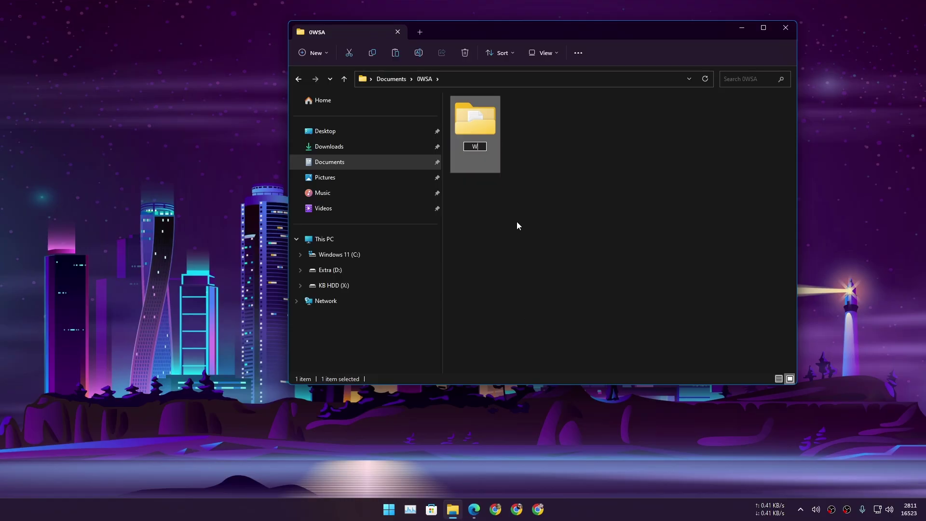
text(SA)
click(517, 226)
double_click(485, 137)
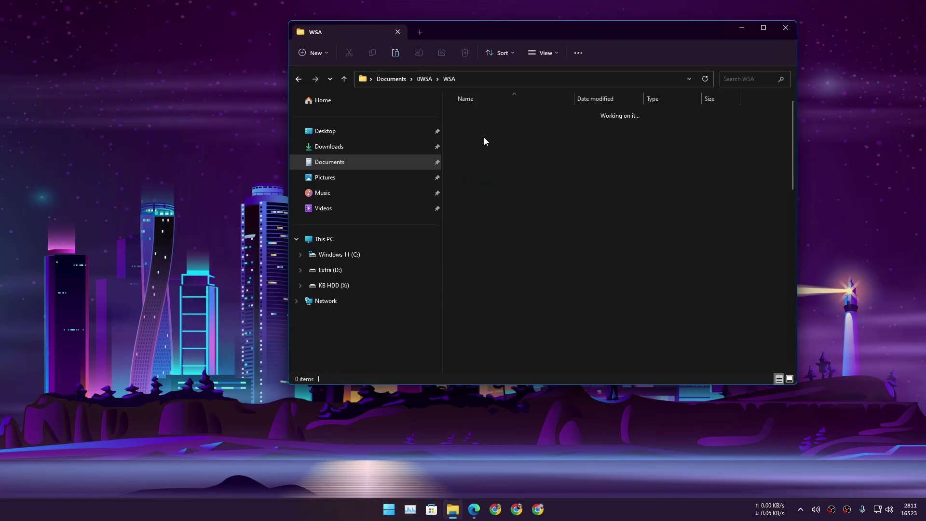
scroll(516, 173, down, 5)
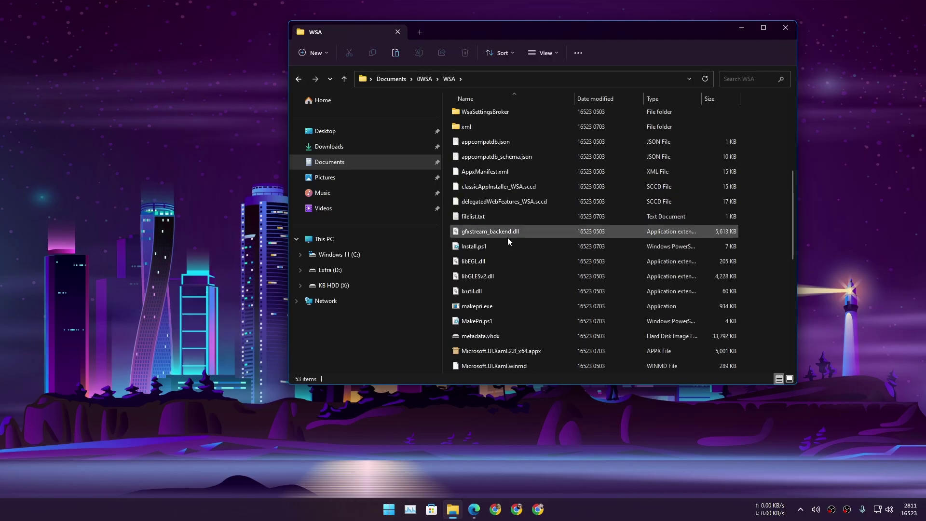
scroll(507, 239, down, 4)
scroll(508, 302, down, 3)
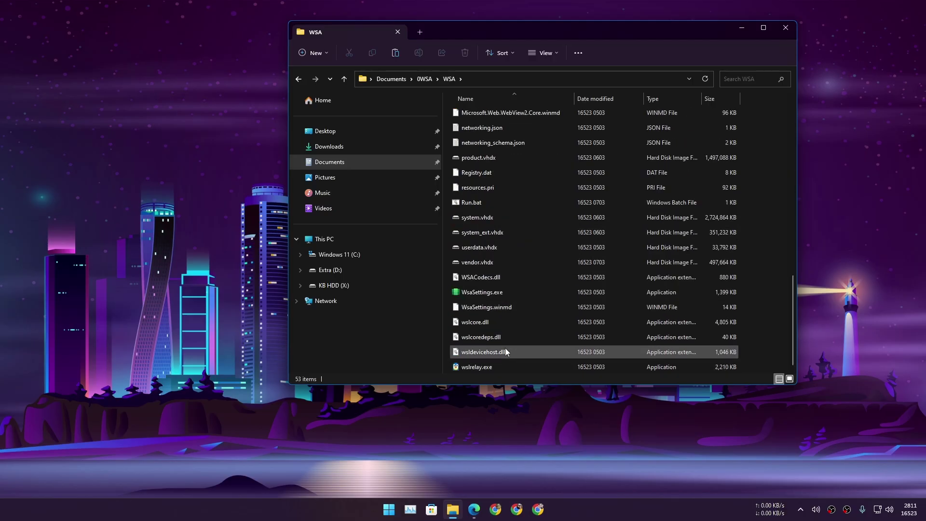
click(459, 204)
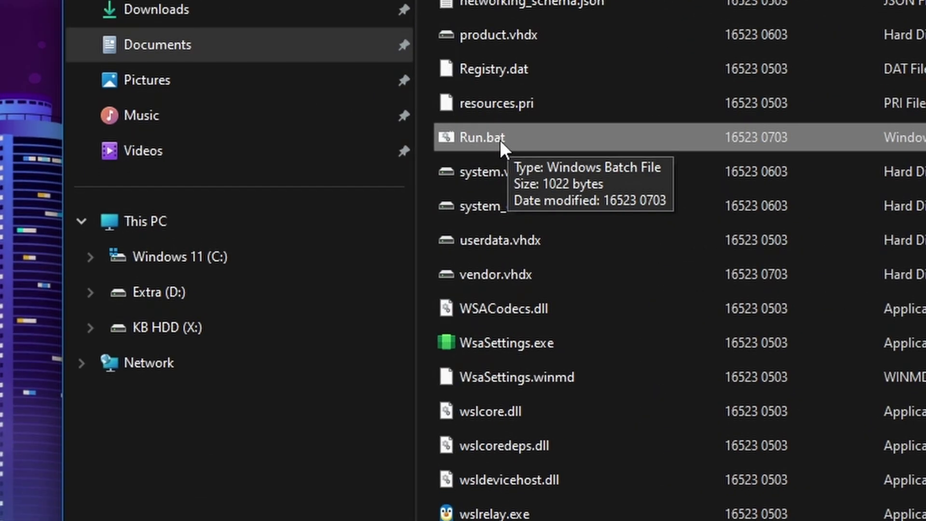
- Run Run.bat until 'All Done!', then continue without sharing diagnostic data
double_click(500, 140)
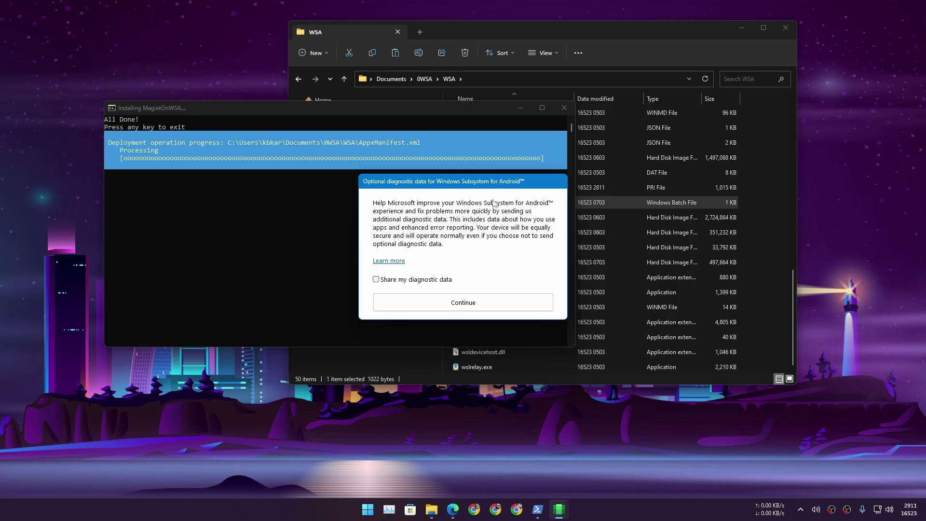
click(470, 304)
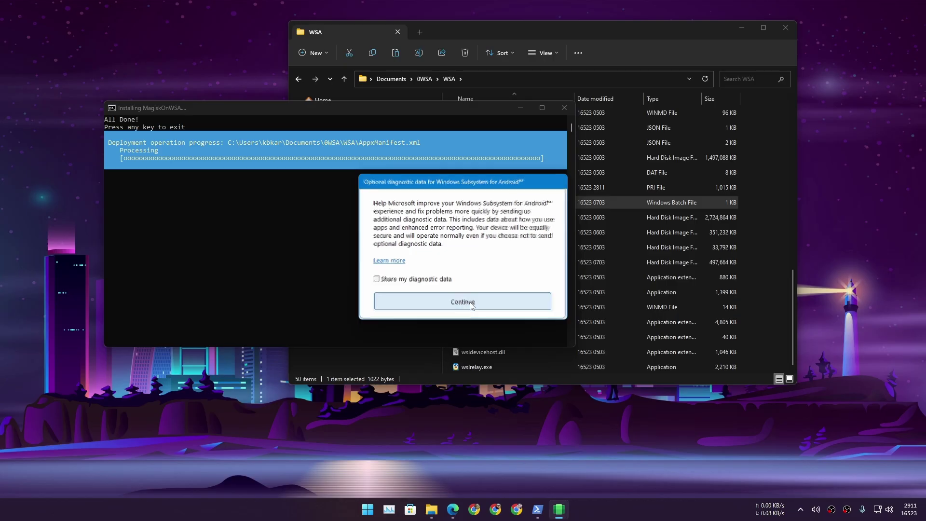
click(198, 108)
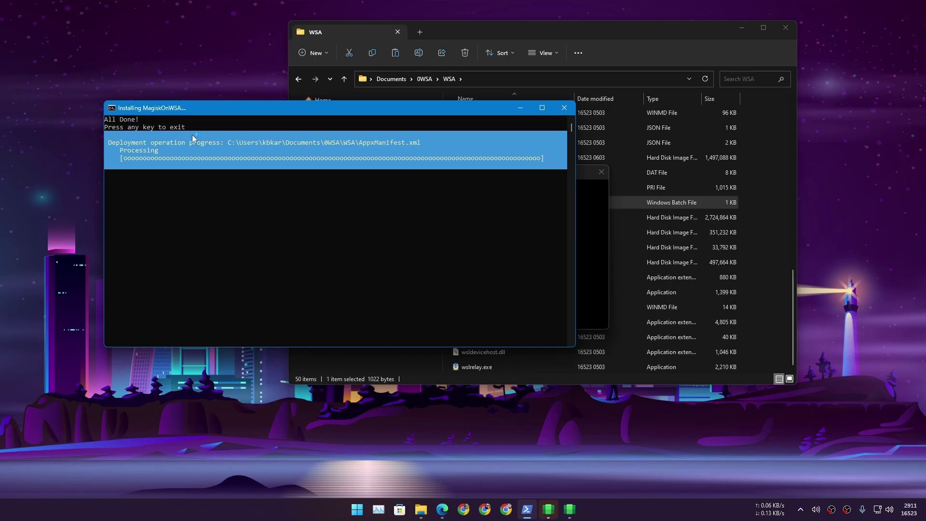
- Close the installer console, nudge the Play Store window, and begin Google account sign-in
click(565, 109)
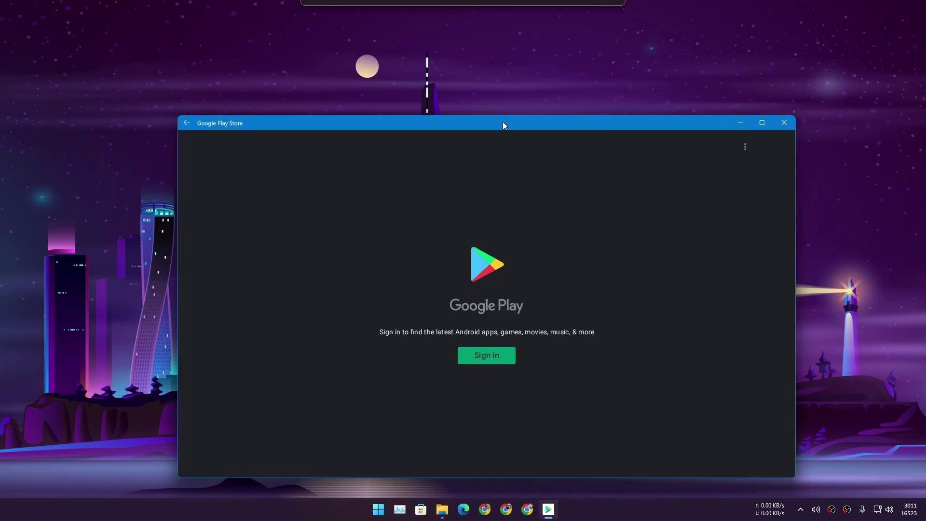
drag(502, 125, 500, 117)
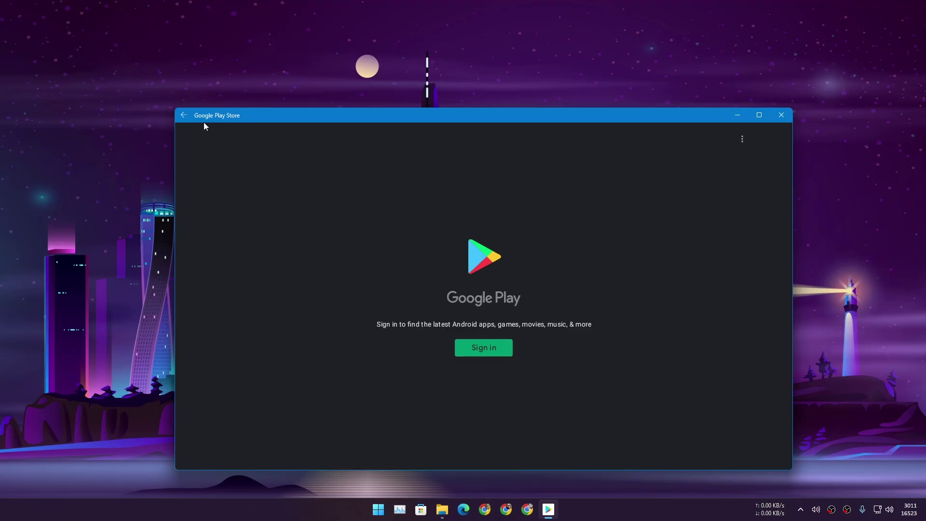
click(463, 321)
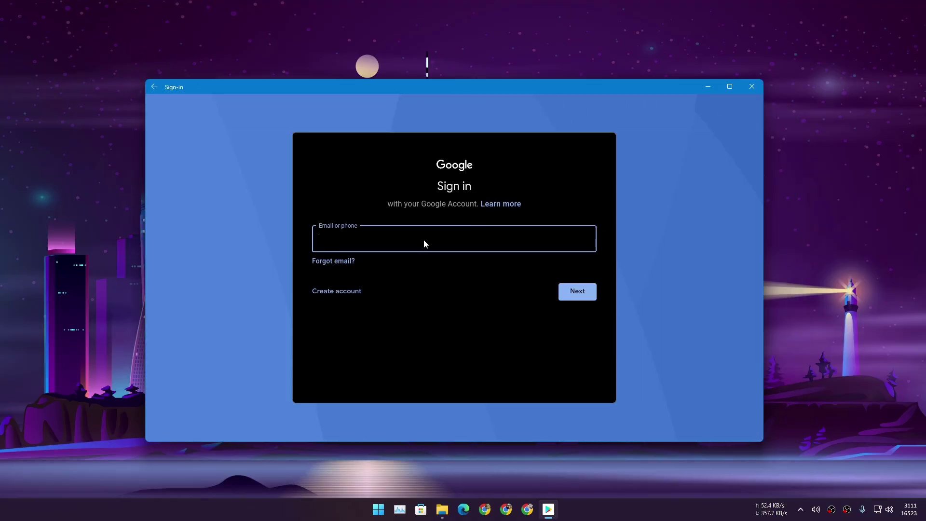
text(kil)
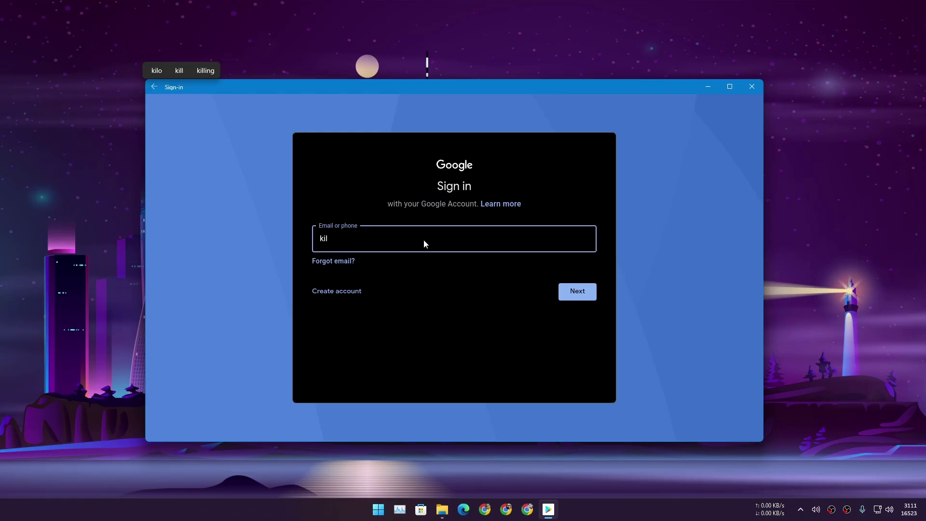
scroll(479, 236, up, 1)
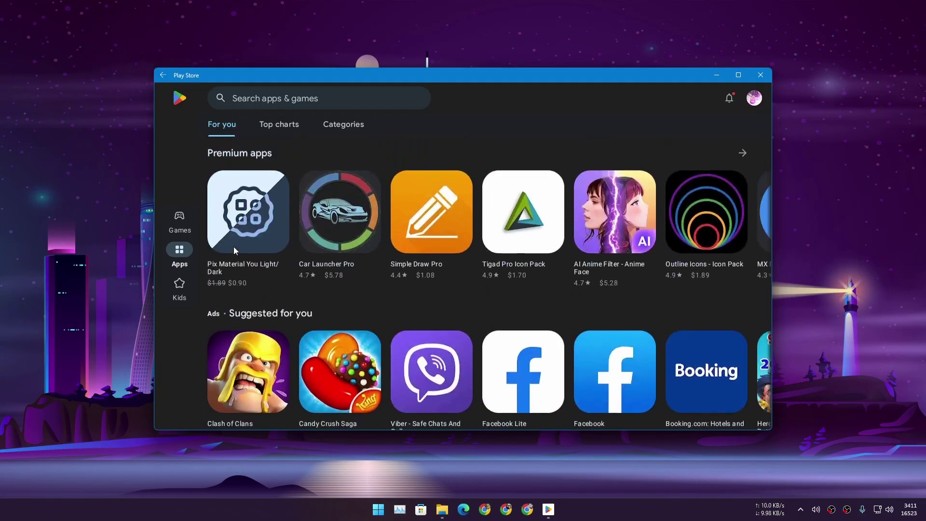
- Go to Games, choose Angry Birds Friends and install it
click(177, 219)
scroll(506, 254, down, 5)
scroll(484, 313, up, 3)
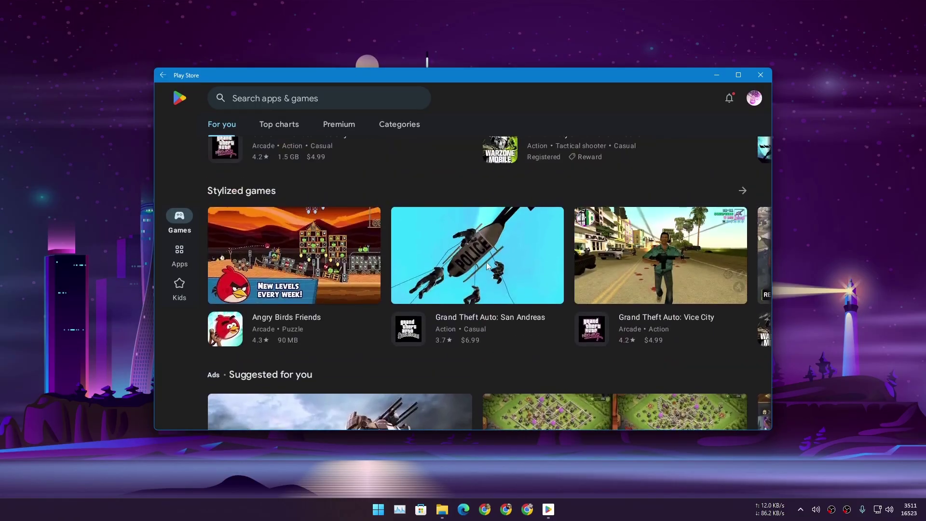
click(286, 346)
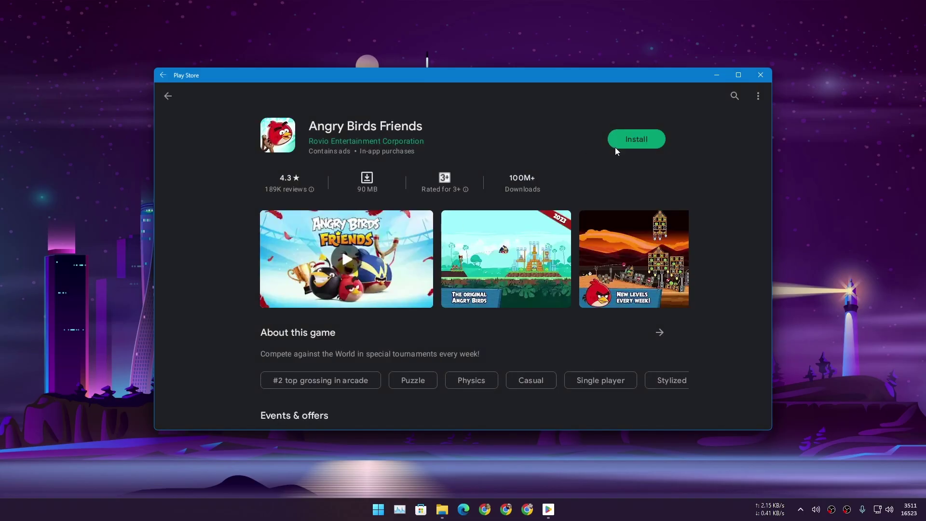
click(634, 141)
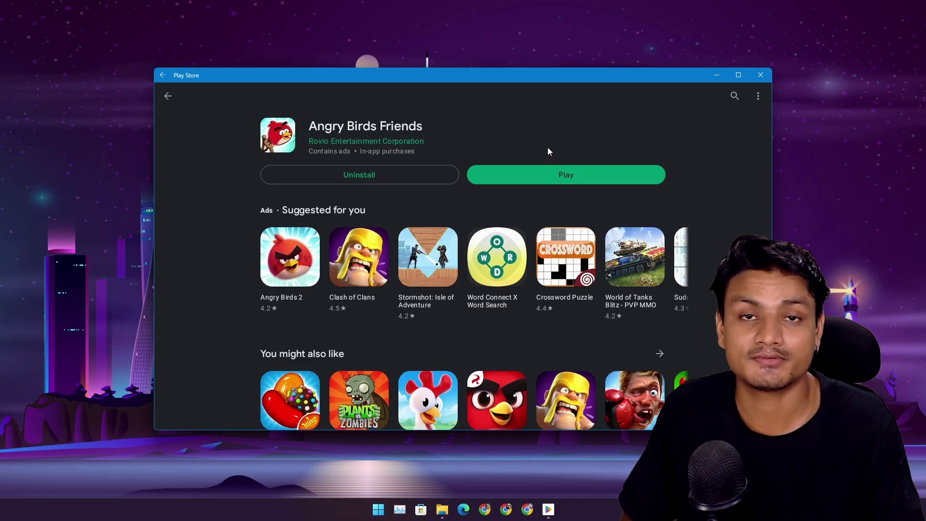
- Start Angry Birds Friends with Play on its store page
click(562, 173)
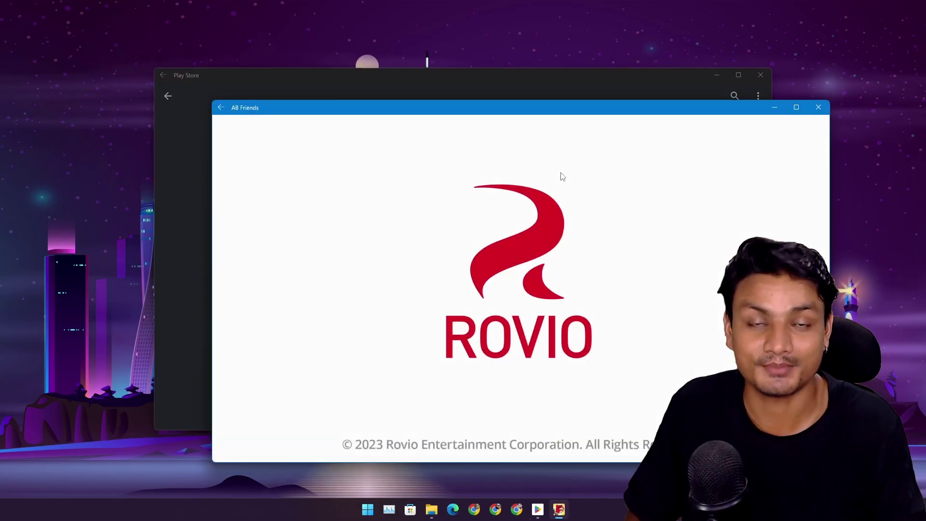